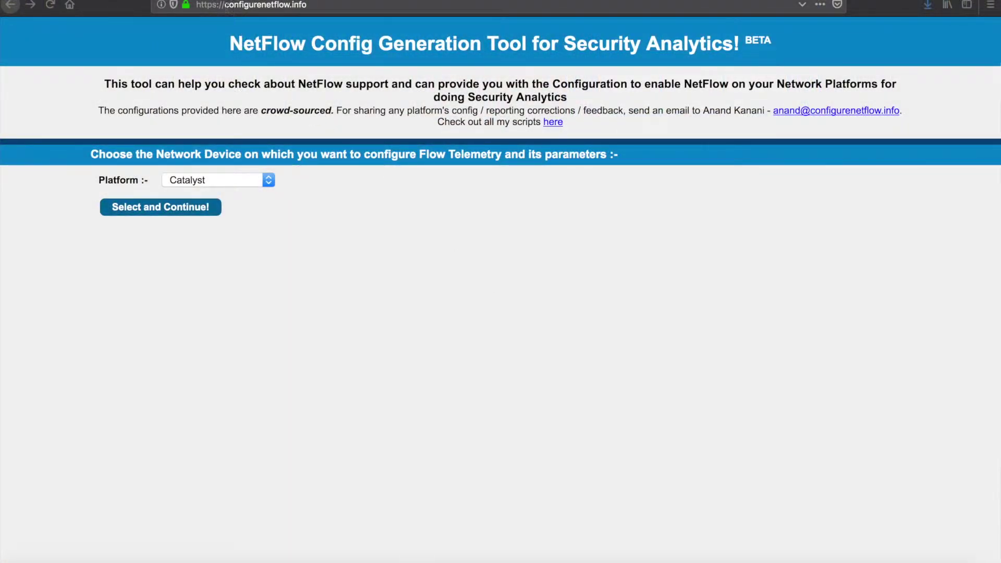
Keep Catalyst as the platform and confirm it to reach the model choice
{"action": "left_click_drag", "start_coordinate": [226, 6], "coordinate": [310, 7]}
{"action": "left_click", "coordinate": [294, 204]}
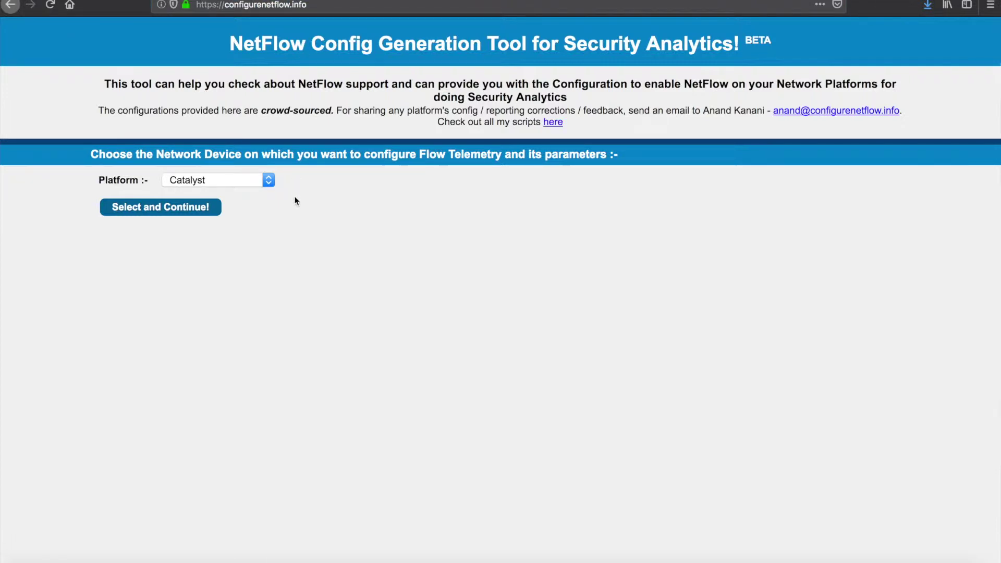
{"action": "left_click", "coordinate": [270, 180]}
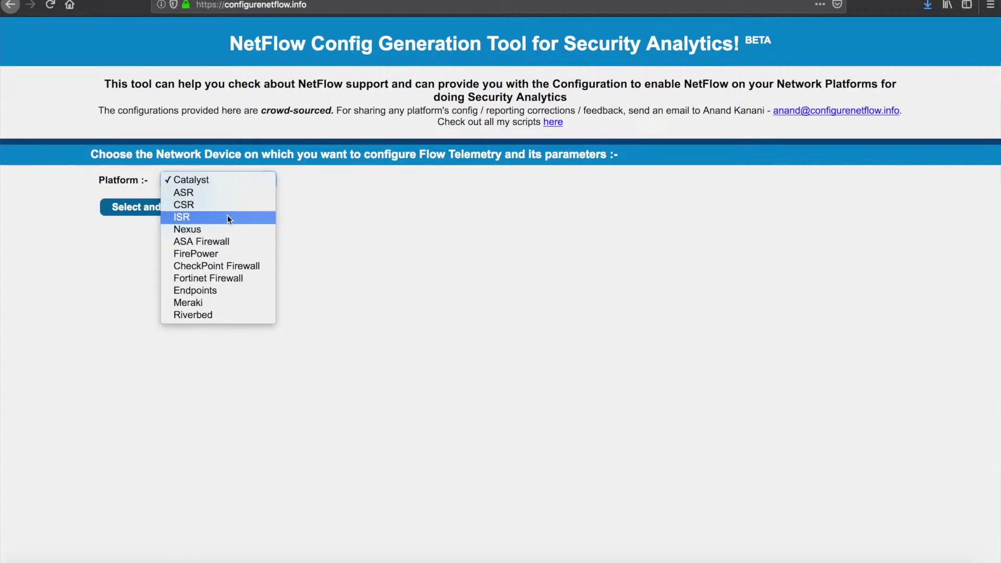
{"action": "left_click", "coordinate": [214, 180]}
{"action": "left_click", "coordinate": [192, 209]}
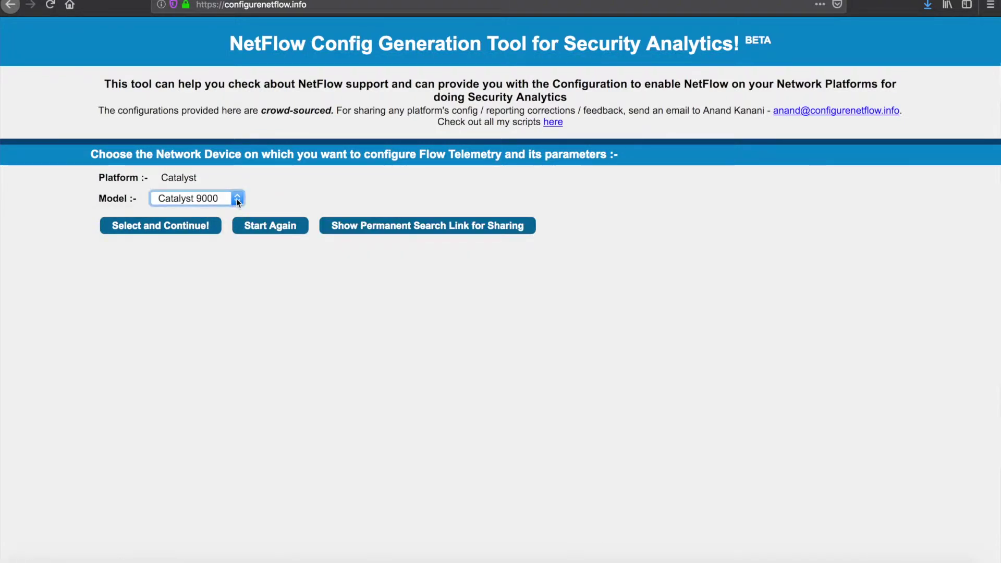
Keep Catalyst 9000 as the model and confirm it
{"action": "left_click", "coordinate": [237, 199]}
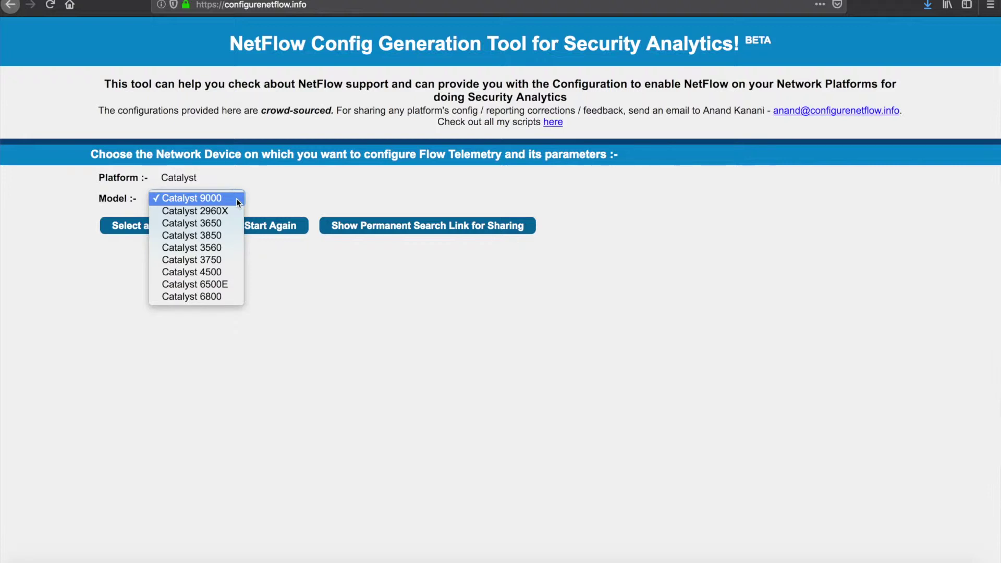
{"action": "left_click", "coordinate": [218, 199]}
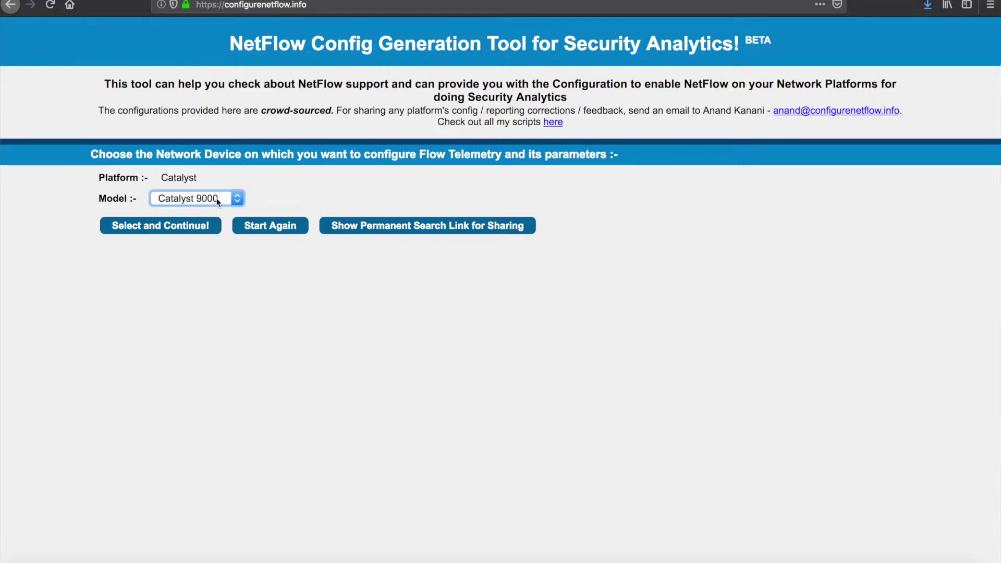
{"action": "left_click", "coordinate": [186, 230]}
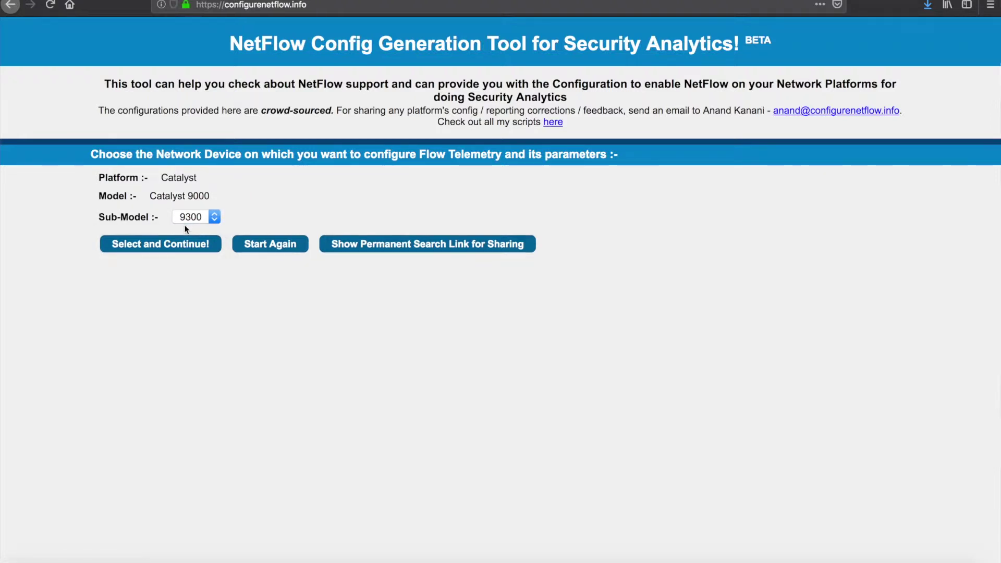
Keep 9300 as the sub-model and confirm it to reach the ETA-Status choice
{"action": "left_click", "coordinate": [214, 218]}
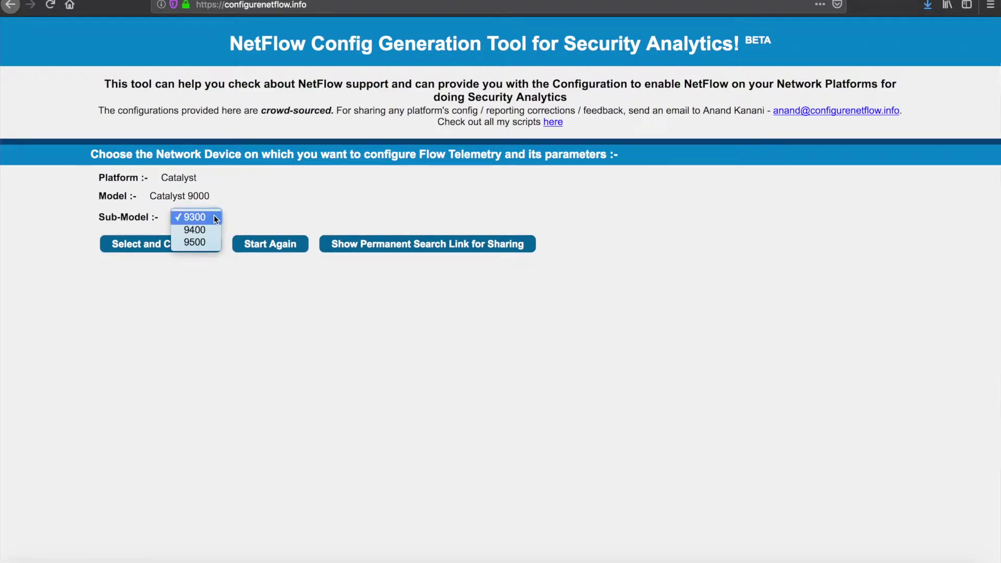
{"action": "left_click", "coordinate": [213, 217]}
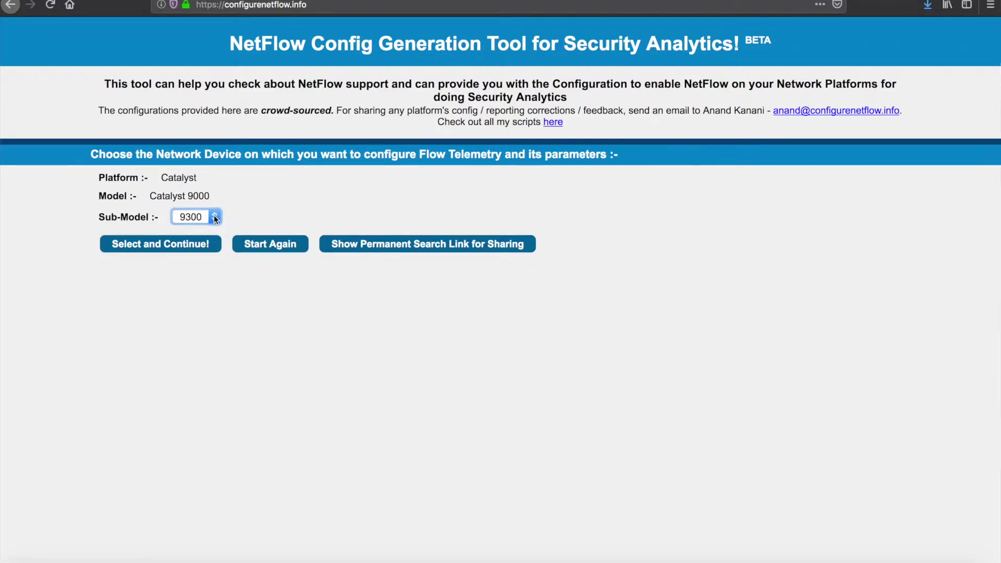
{"action": "left_click", "coordinate": [180, 246]}
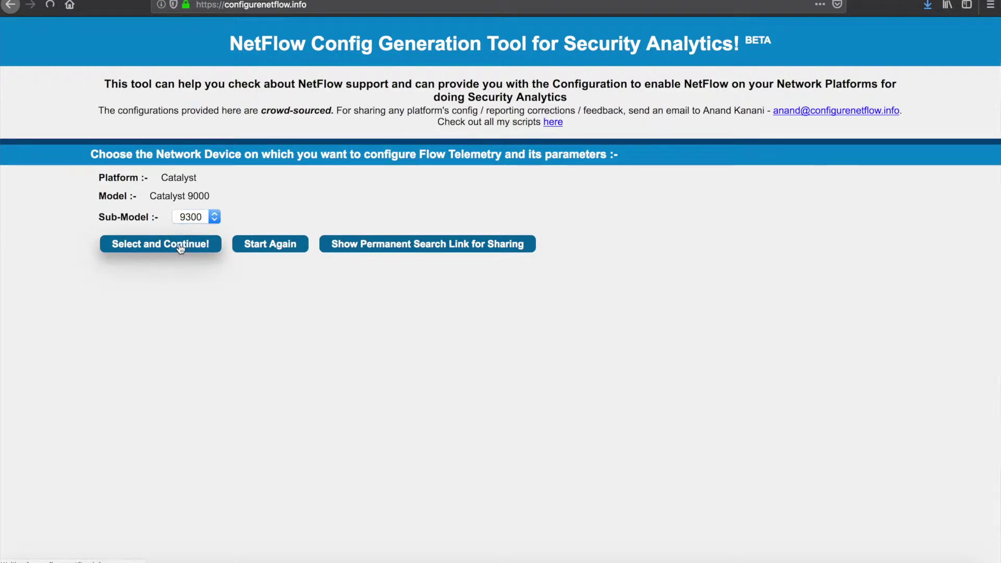
Set ETA-Status to Enabled, switching back from Not Enabled, and confirm it
{"action": "left_click", "coordinate": [248, 236]}
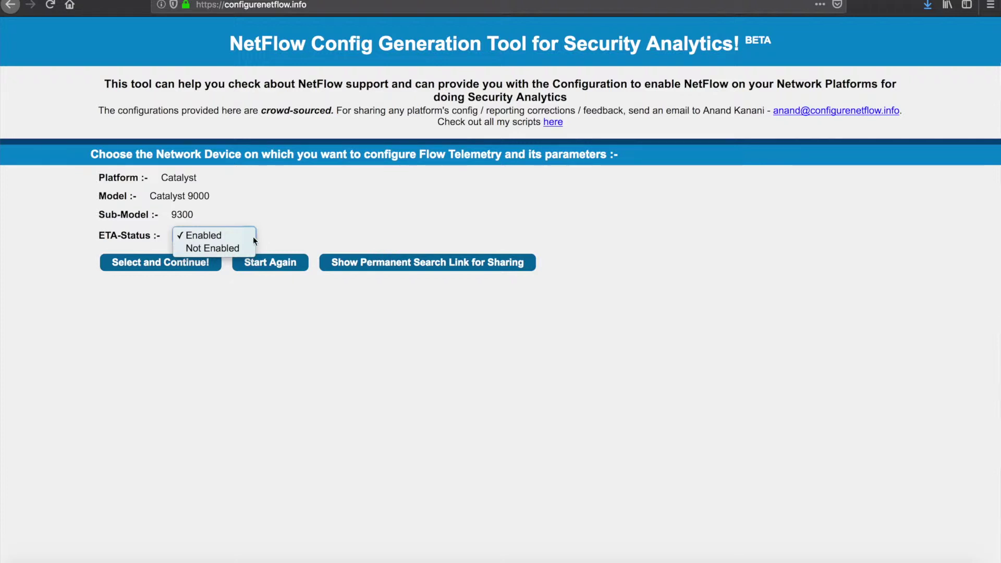
{"action": "left_click", "coordinate": [228, 248]}
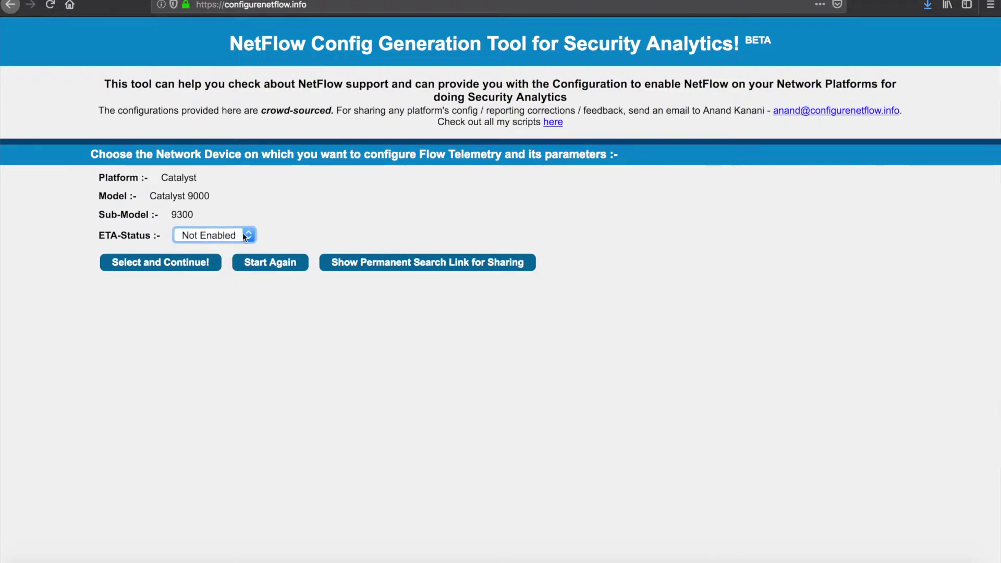
{"action": "left_click", "coordinate": [243, 233]}
{"action": "left_click", "coordinate": [217, 225]}
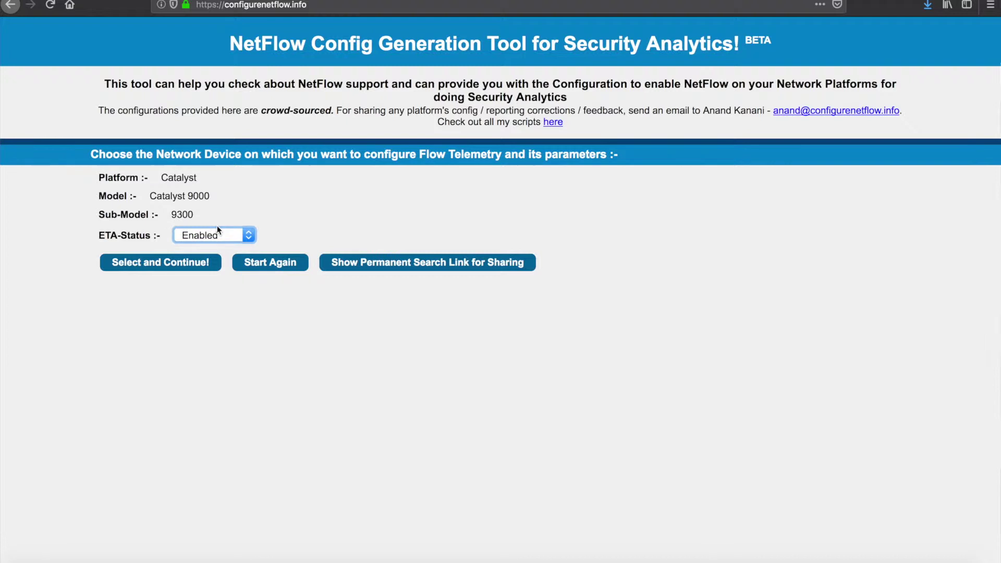
{"action": "left_click", "coordinate": [156, 263]}
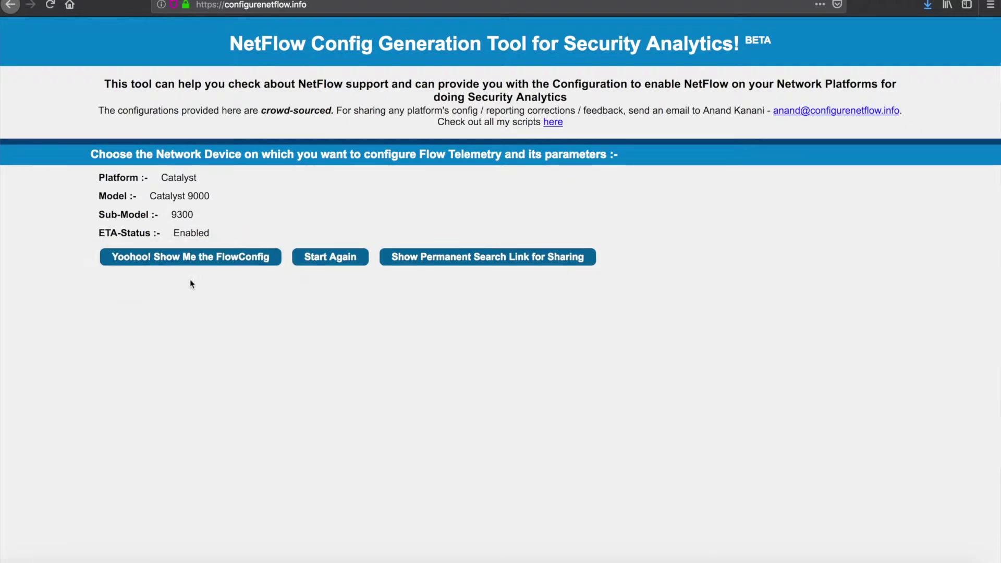
Show the Catalyst 9300 ETA FlowConfig writeup and scroll to the SW_FLOW_RECORD block
{"action": "left_click", "coordinate": [167, 262]}
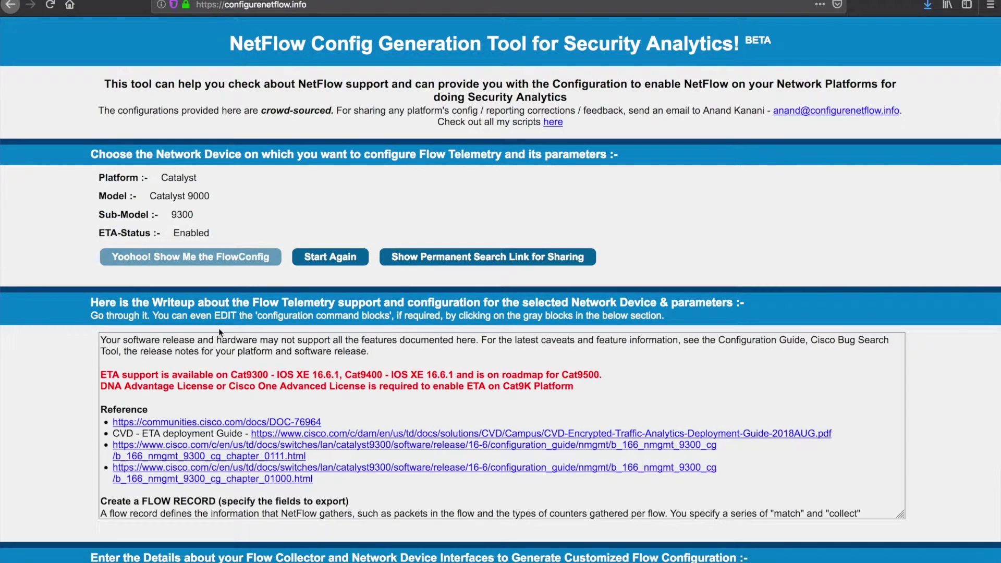
{"action": "scroll", "coordinate": [216, 338], "scroll_direction": "down", "scroll_amount": 1}
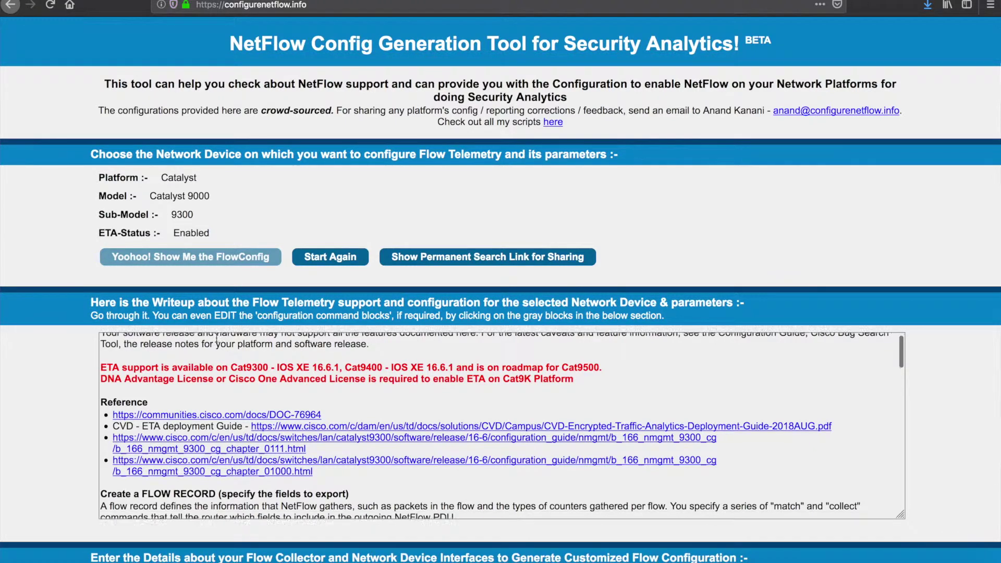
{"action": "scroll", "coordinate": [216, 338], "scroll_direction": "up", "scroll_amount": 1}
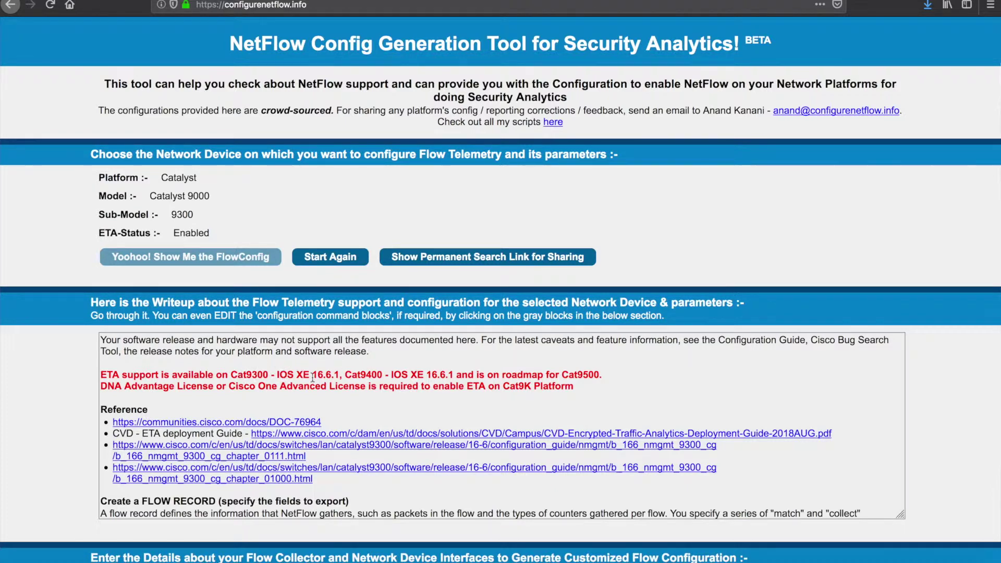
{"action": "scroll", "coordinate": [313, 377], "scroll_direction": "down", "scroll_amount": 2}
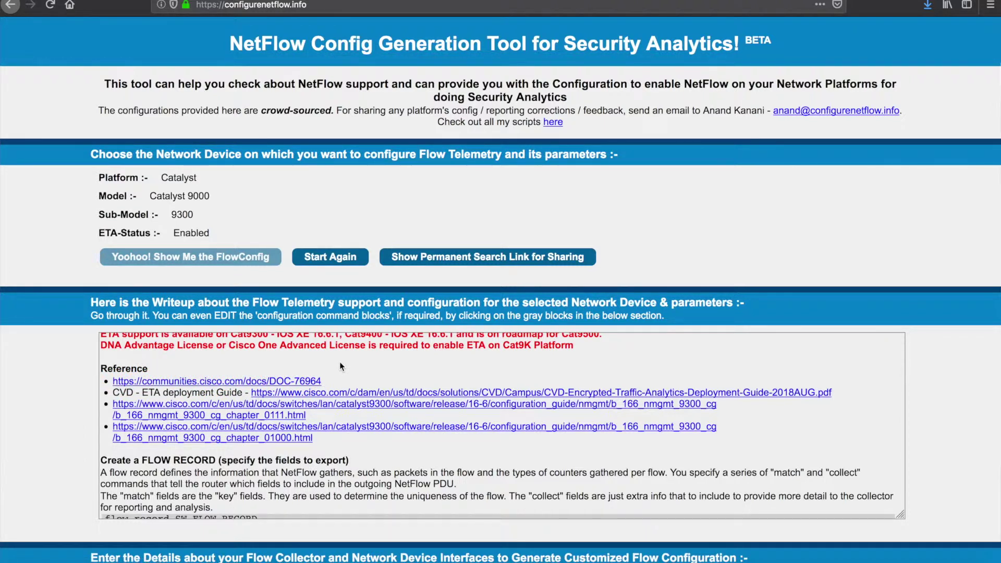
{"action": "scroll", "coordinate": [340, 366], "scroll_direction": "down", "scroll_amount": 4}
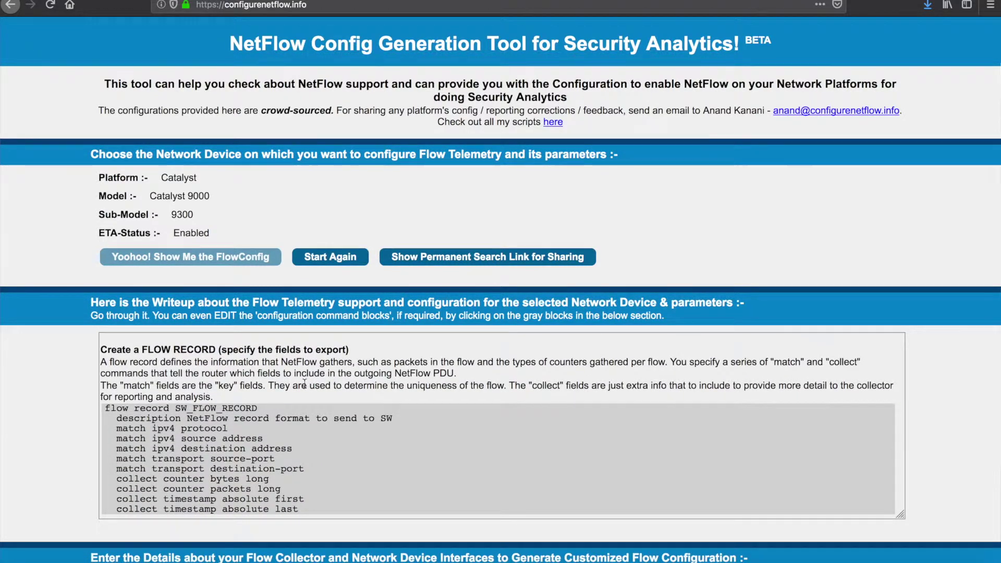
{"action": "scroll", "coordinate": [304, 384], "scroll_direction": "down", "scroll_amount": 1}
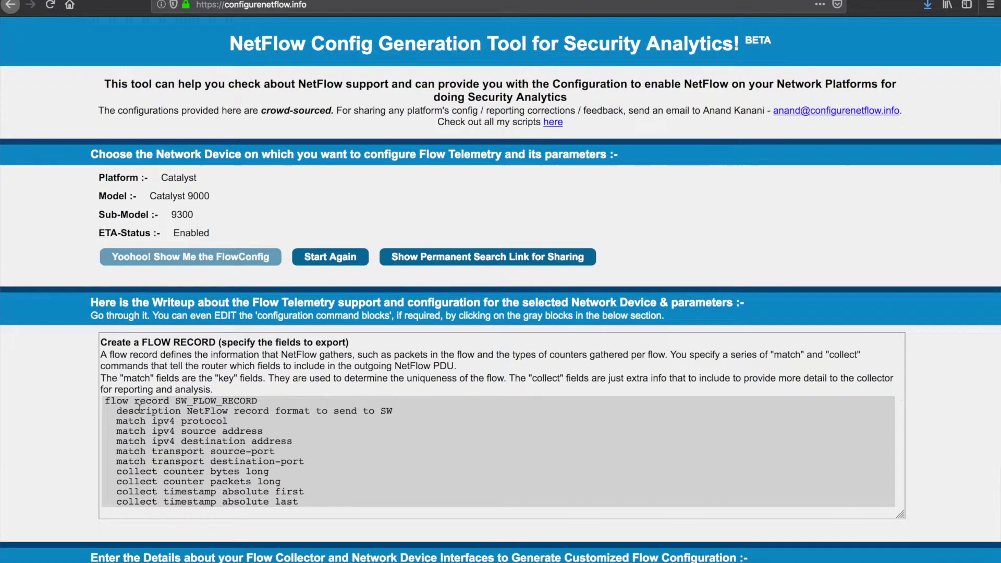
{"action": "double_click", "coordinate": [110, 401]}
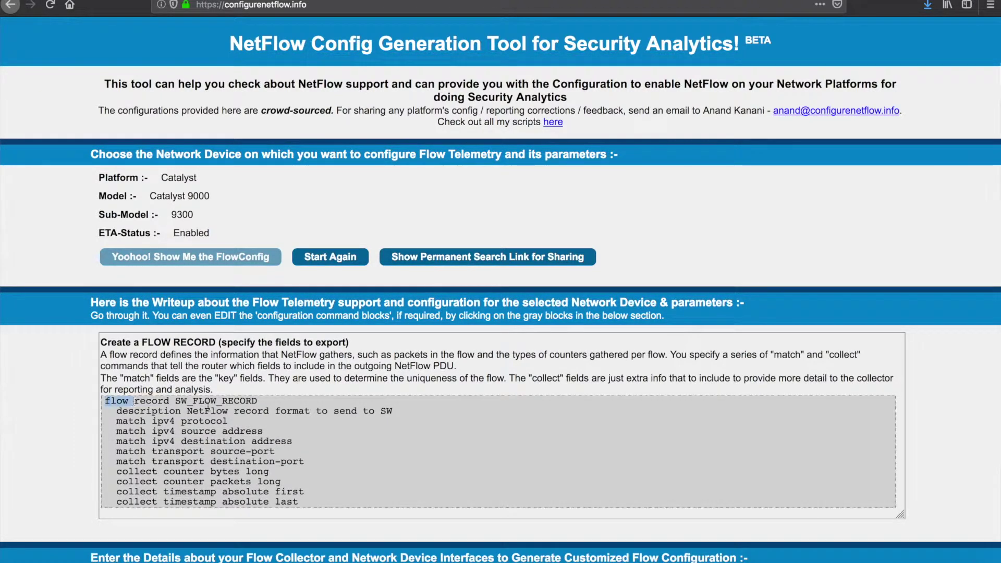
{"action": "left_click_drag", "start_coordinate": [207, 408], "coordinate": [314, 491]}
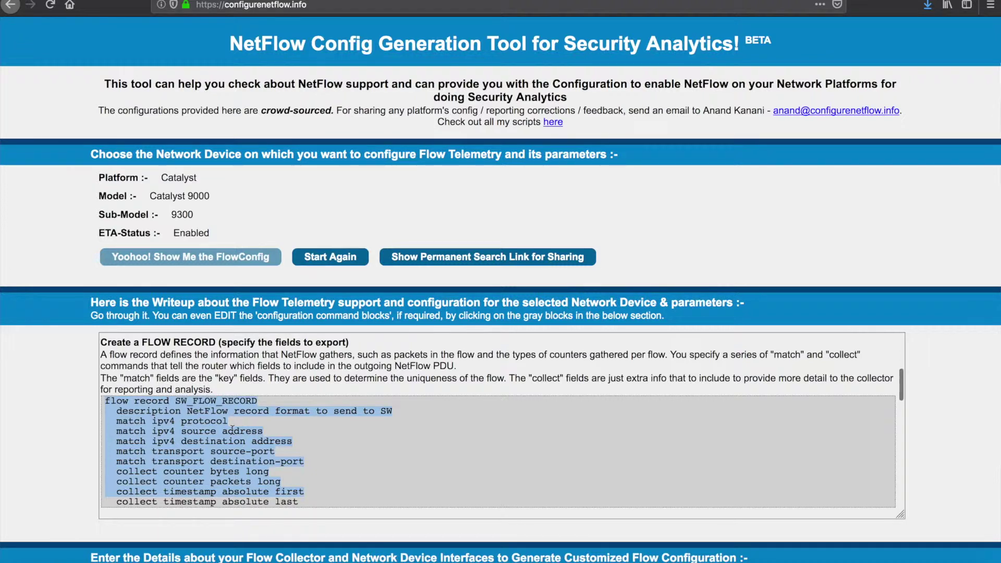
{"action": "scroll", "coordinate": [232, 428], "scroll_direction": "down", "scroll_amount": 1}
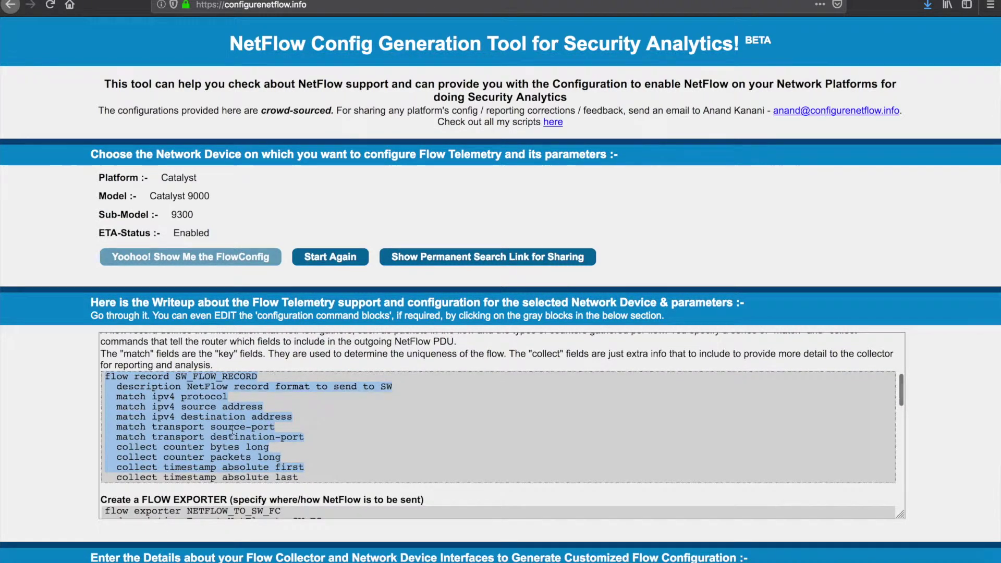
{"action": "scroll", "coordinate": [232, 430], "scroll_direction": "down", "scroll_amount": 1}
{"action": "left_click", "coordinate": [195, 438]}
{"action": "left_click_drag", "start_coordinate": [128, 438], "coordinate": [308, 467]}
{"action": "left_click", "coordinate": [307, 468]}
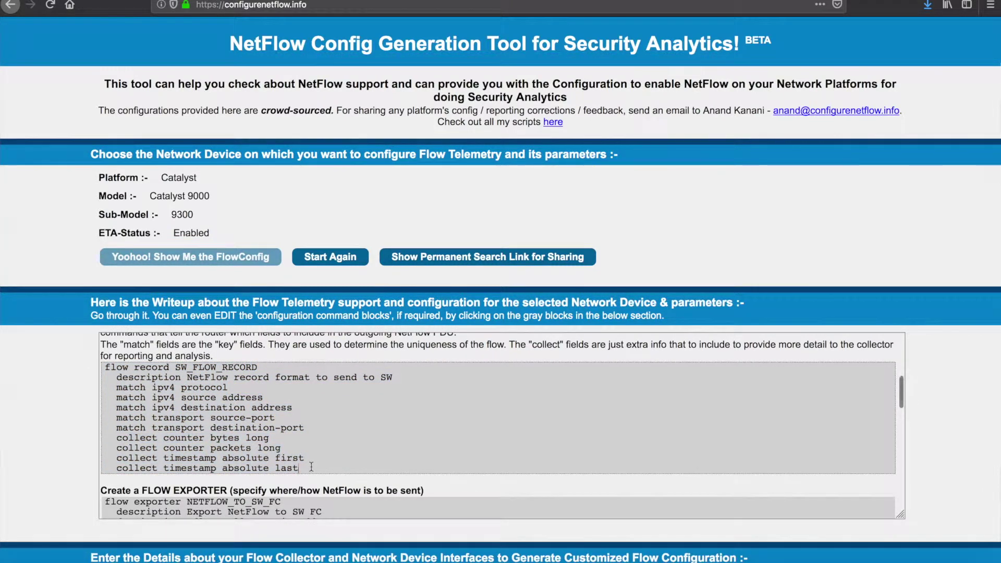
{"action": "scroll", "coordinate": [310, 467], "scroll_direction": "down", "scroll_amount": 5}
{"action": "scroll", "coordinate": [311, 467], "scroll_direction": "down", "scroll_amount": 2}
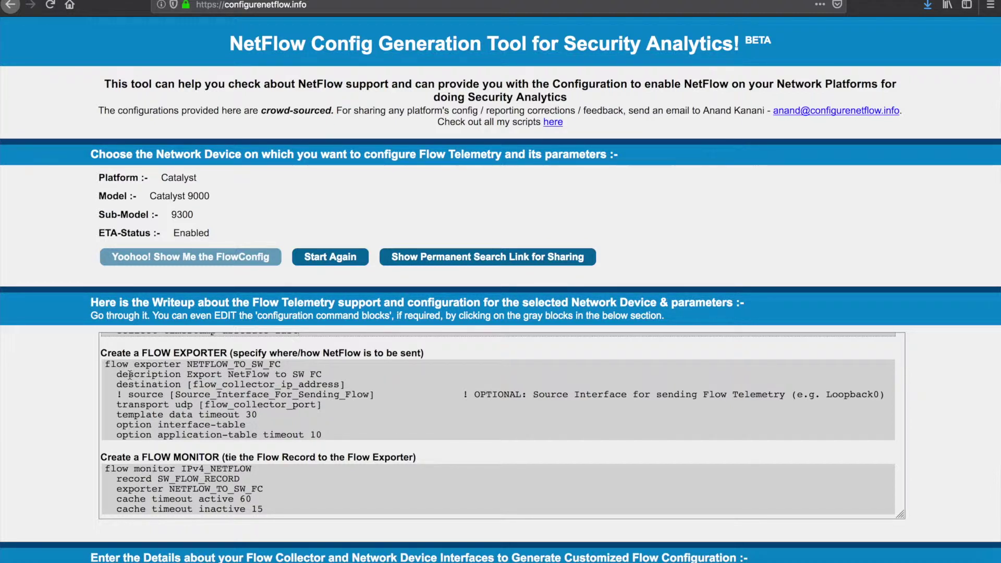
Scroll the writeup down and place the caret in the physical interface monitor block
{"action": "scroll", "coordinate": [130, 374], "scroll_direction": "down", "scroll_amount": 2}
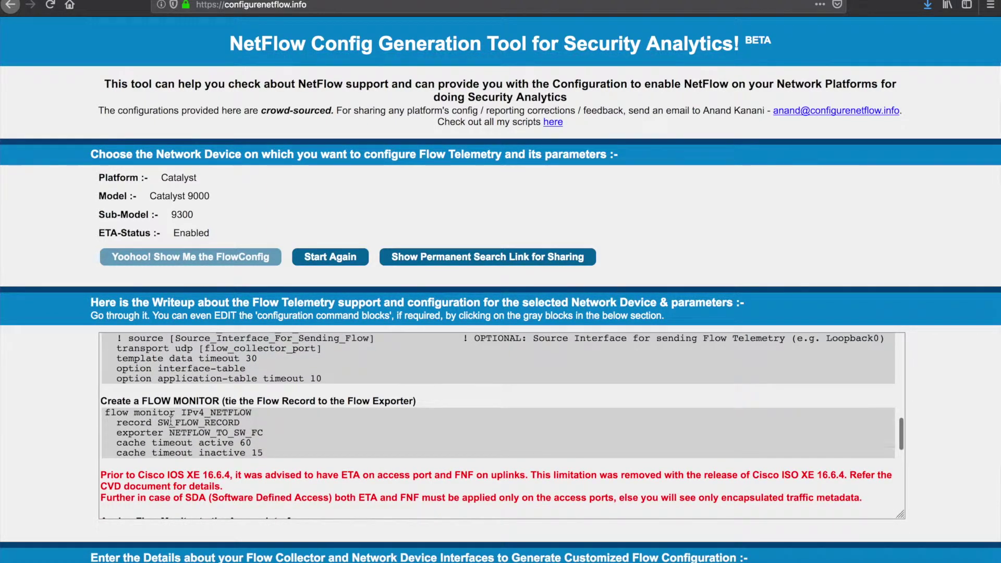
{"action": "scroll", "coordinate": [171, 420], "scroll_direction": "down", "scroll_amount": 1}
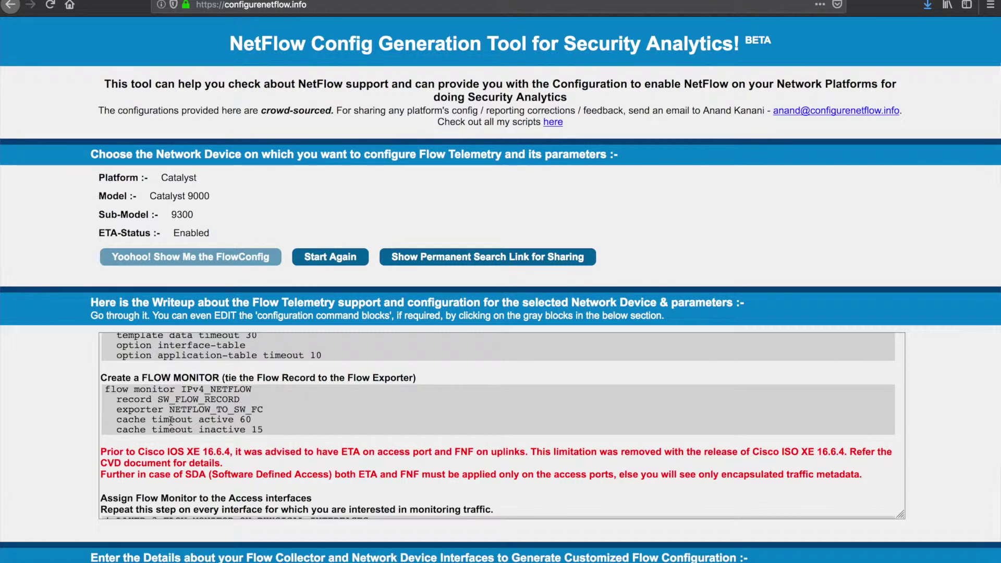
{"action": "scroll", "coordinate": [171, 420], "scroll_direction": "down", "scroll_amount": 2}
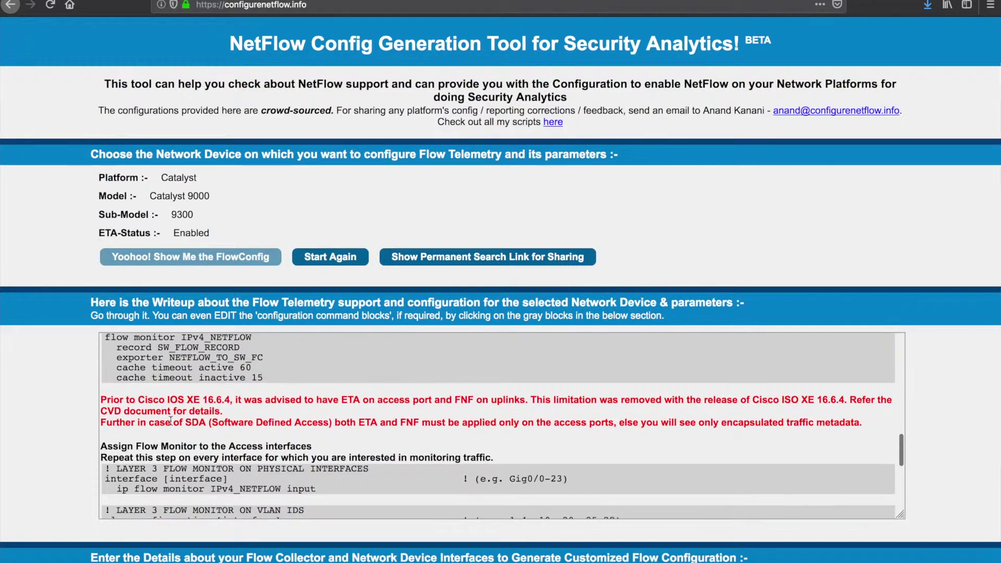
{"action": "scroll", "coordinate": [171, 421], "scroll_direction": "down", "scroll_amount": 2}
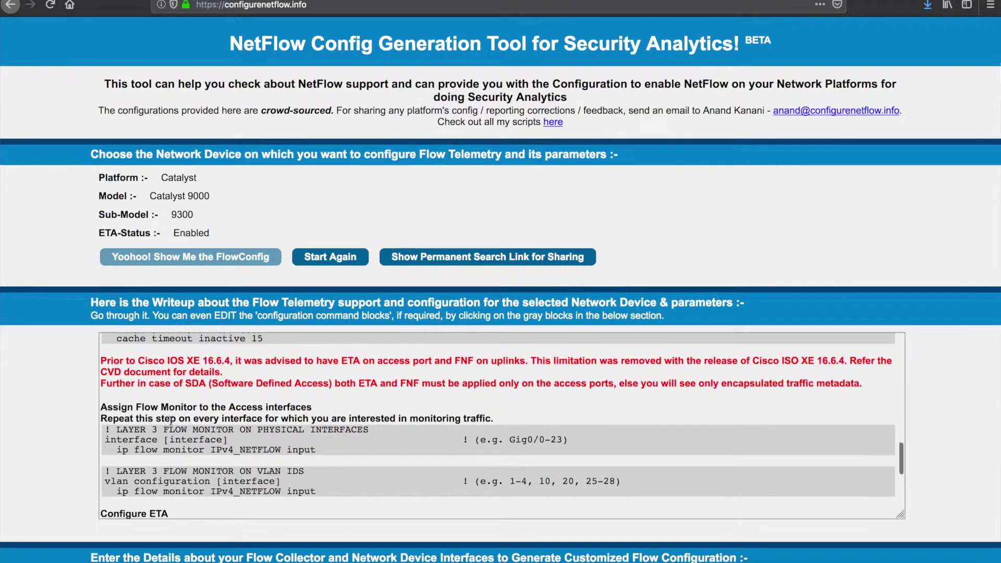
{"action": "scroll", "coordinate": [171, 420], "scroll_direction": "down", "scroll_amount": 1}
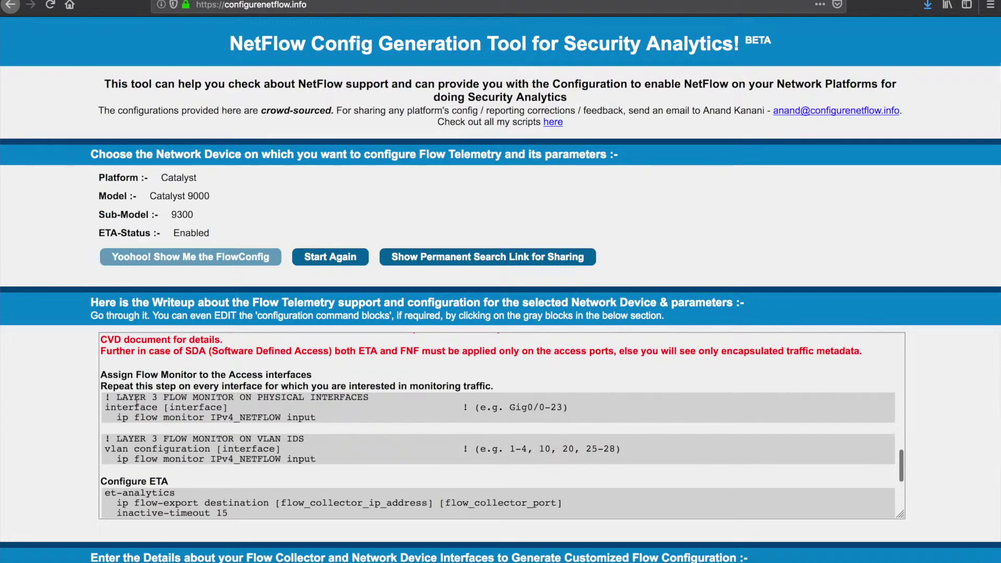
{"action": "left_click", "coordinate": [188, 400]}
{"action": "left_click", "coordinate": [252, 406]}
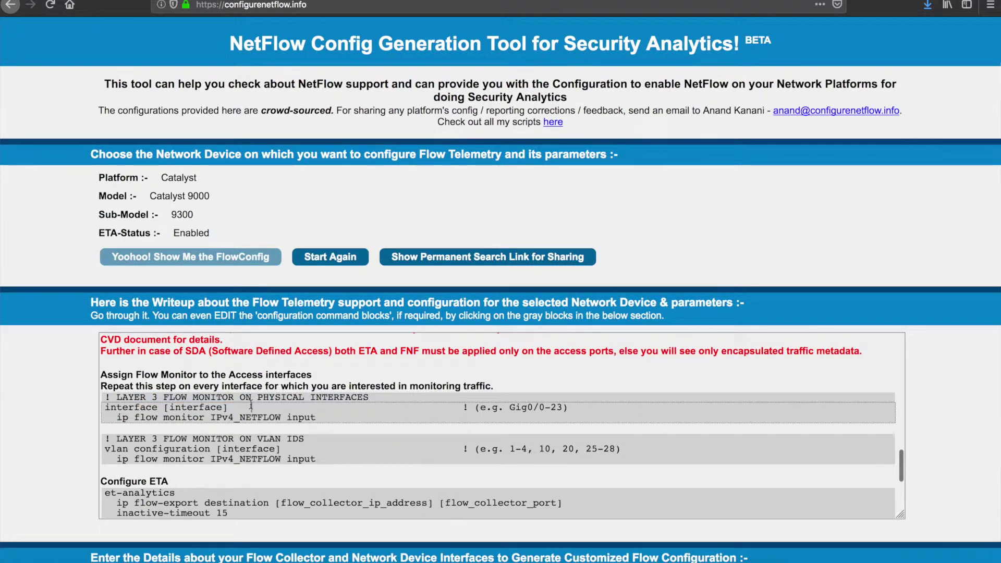
Select the et-analytics flow-export lines and the per-interface et-analytics enable lines
{"action": "scroll", "coordinate": [219, 439], "scroll_direction": "down", "scroll_amount": 2}
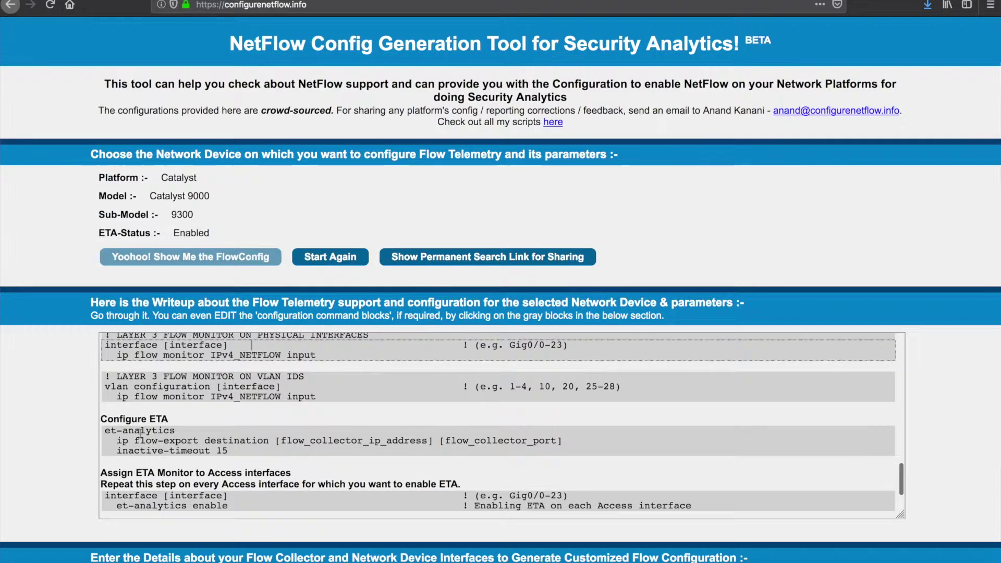
{"action": "left_click_drag", "start_coordinate": [105, 431], "coordinate": [210, 444]}
{"action": "scroll", "coordinate": [210, 444], "scroll_direction": "down", "scroll_amount": 2}
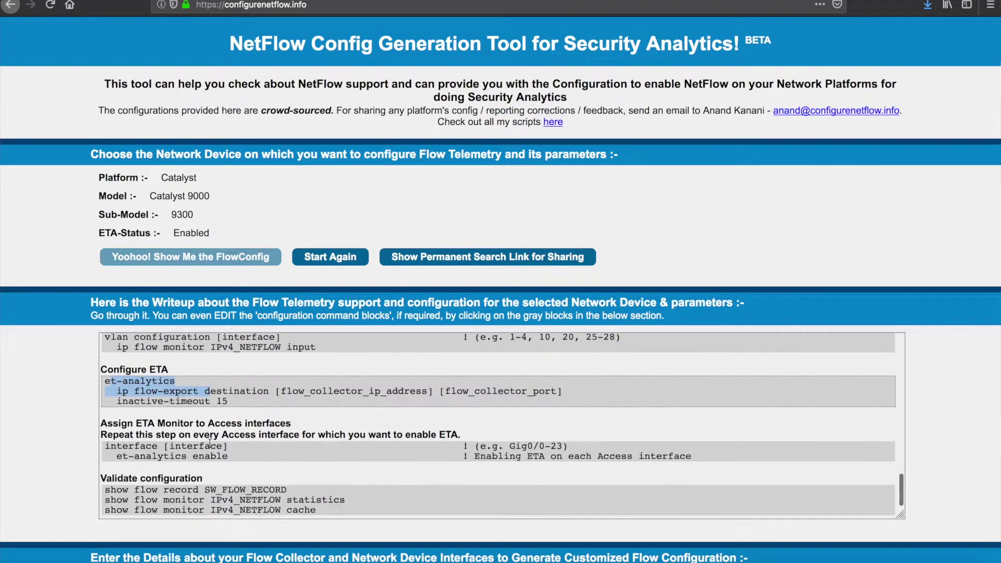
{"action": "left_click_drag", "start_coordinate": [105, 439], "coordinate": [238, 447]}
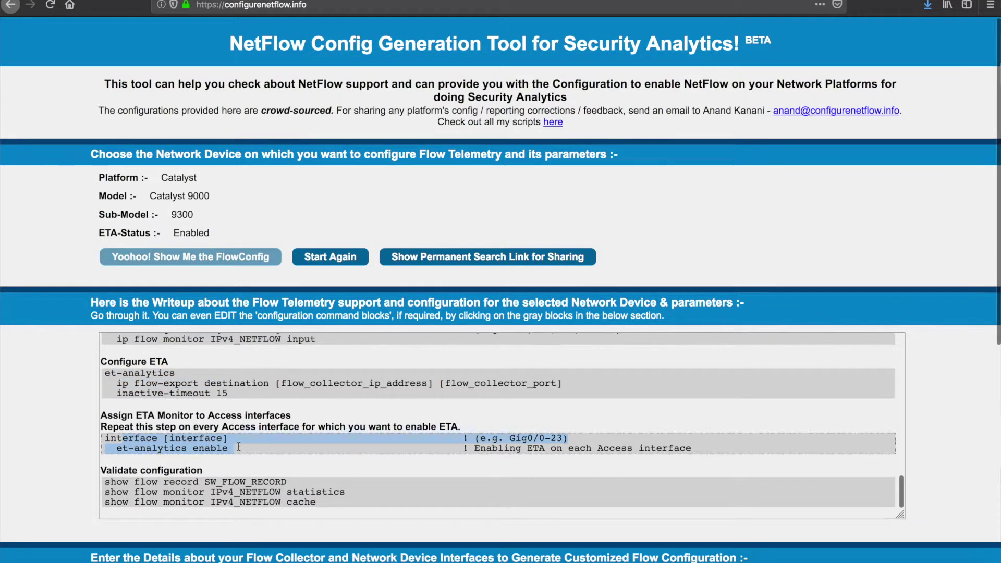
{"action": "scroll", "coordinate": [239, 447], "scroll_direction": "down", "scroll_amount": 2}
Generate the config for collector 10.10.10.10:2055, source Loopback0, interfaces Gig0/0-23
{"action": "scroll", "coordinate": [246, 414], "scroll_direction": "down", "scroll_amount": 2}
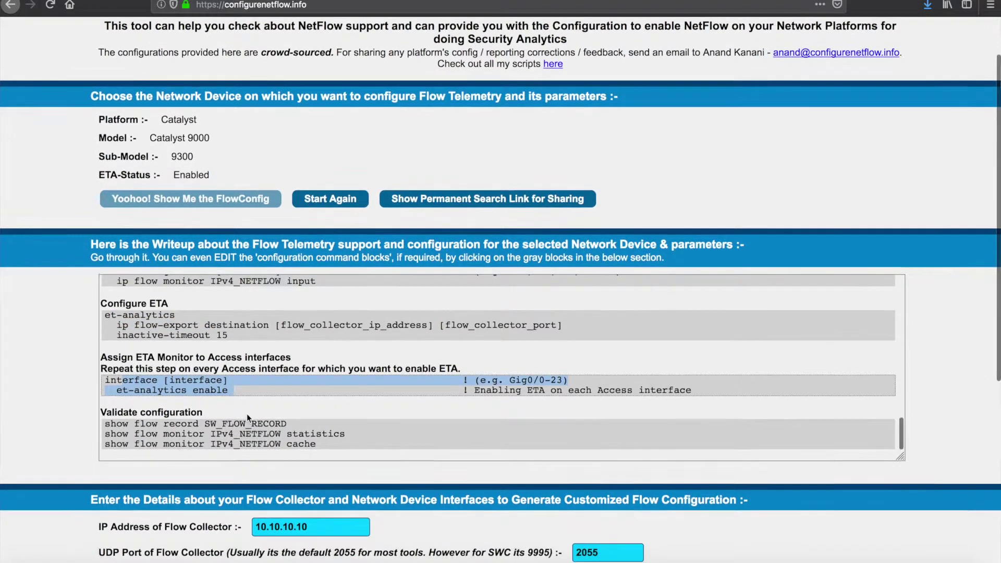
{"action": "scroll", "coordinate": [247, 416], "scroll_direction": "down", "scroll_amount": 2}
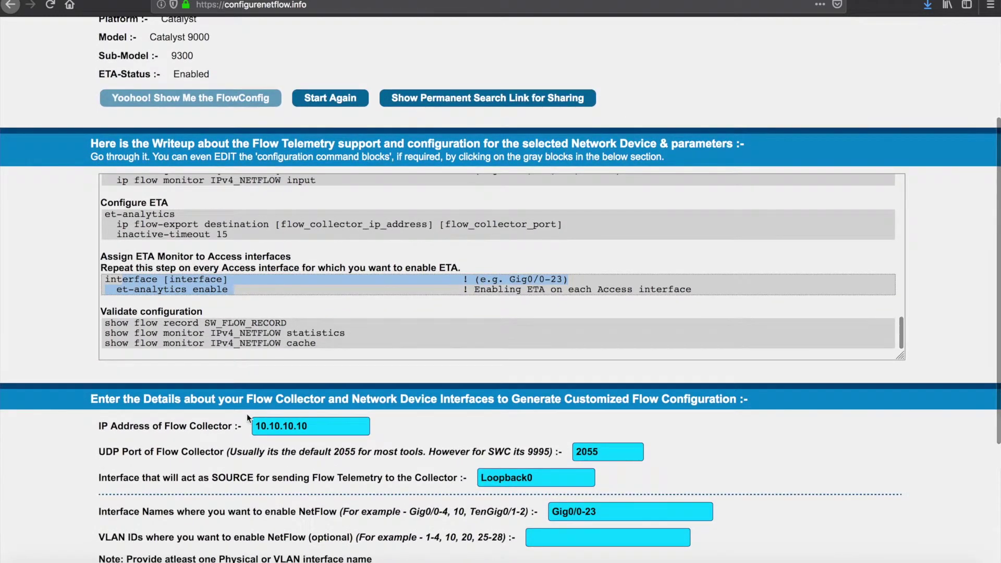
{"action": "scroll", "coordinate": [247, 417], "scroll_direction": "down", "scroll_amount": 4}
{"action": "scroll", "coordinate": [246, 414], "scroll_direction": "down", "scroll_amount": 2}
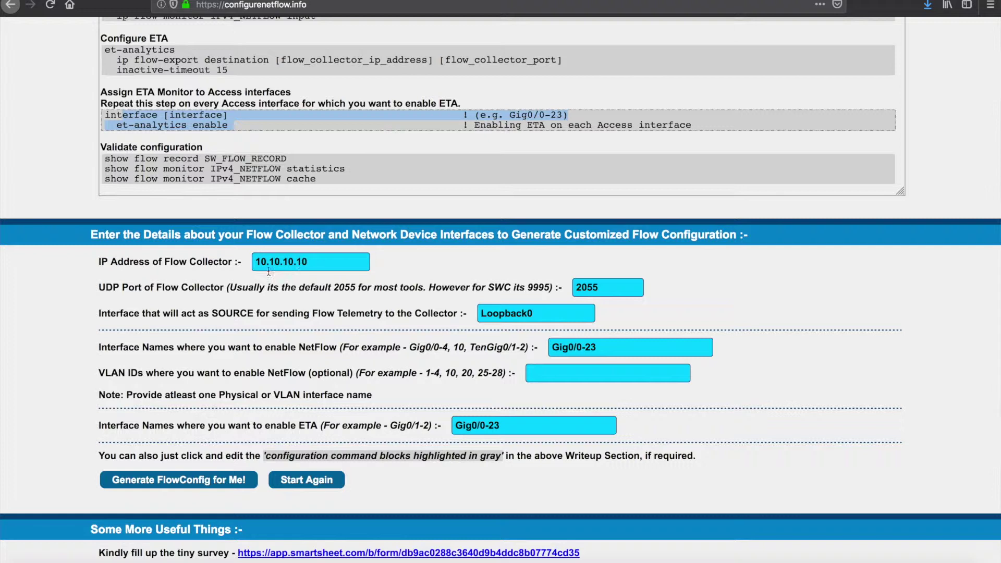
{"action": "left_click", "coordinate": [310, 261]}
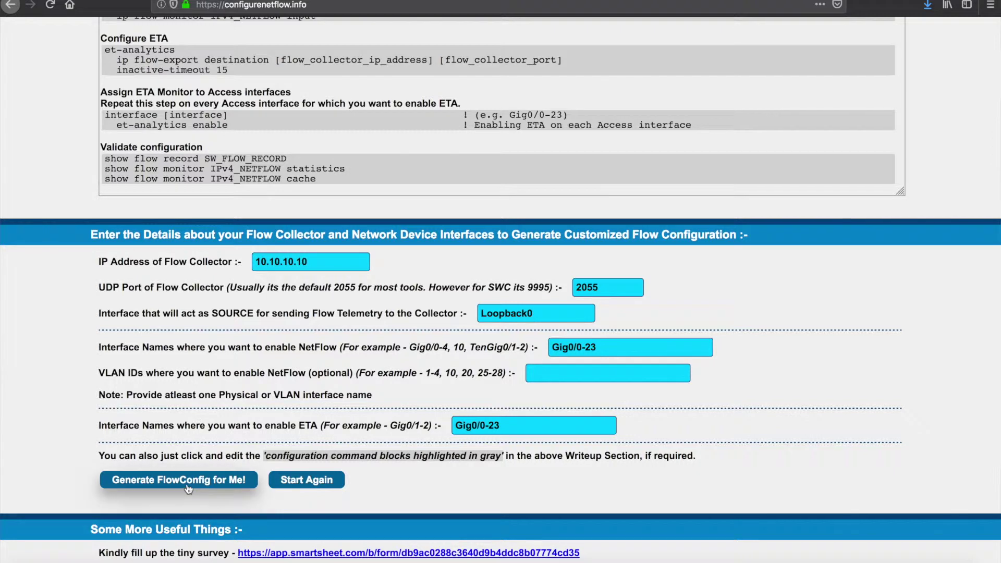
{"action": "left_click", "coordinate": [159, 484]}
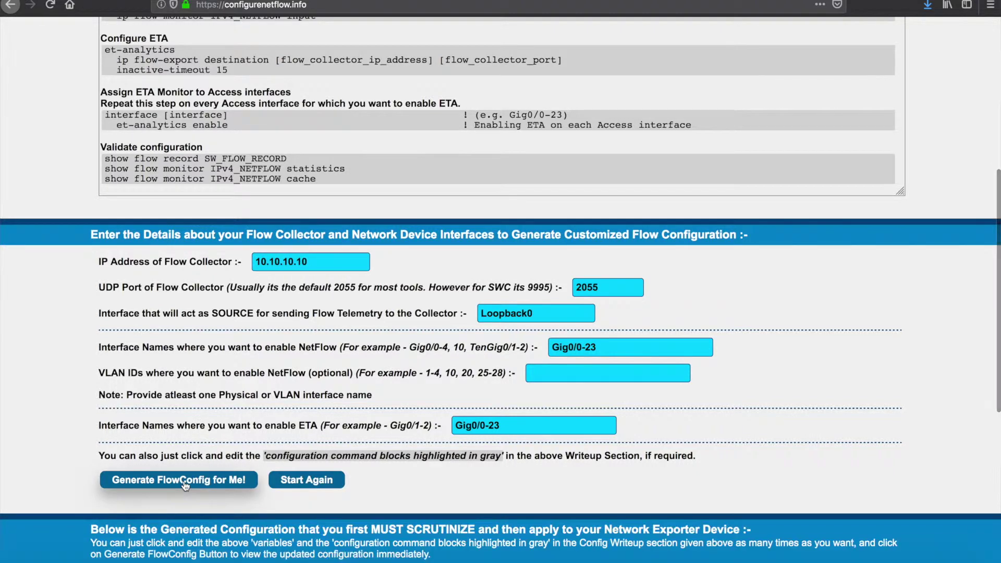
Review the exporter, monitor, Gig0/0-23 interface range and et-analytics sections of the generated config
{"action": "scroll", "coordinate": [188, 482], "scroll_direction": "down", "scroll_amount": 2}
{"action": "scroll", "coordinate": [186, 486], "scroll_direction": "down", "scroll_amount": 6}
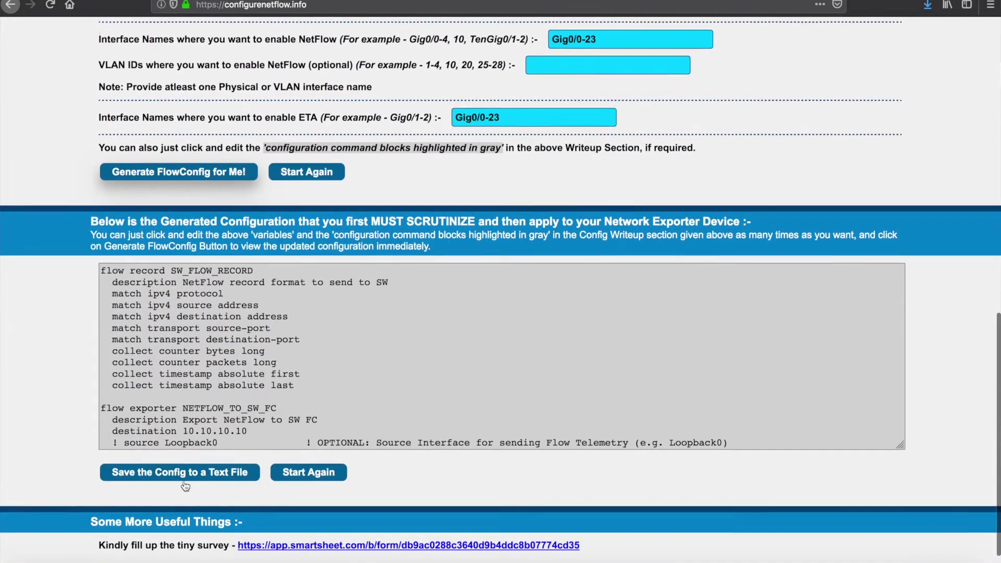
{"action": "scroll", "coordinate": [195, 390], "scroll_direction": "down", "scroll_amount": 1}
{"action": "scroll", "coordinate": [195, 386], "scroll_direction": "down", "scroll_amount": 7}
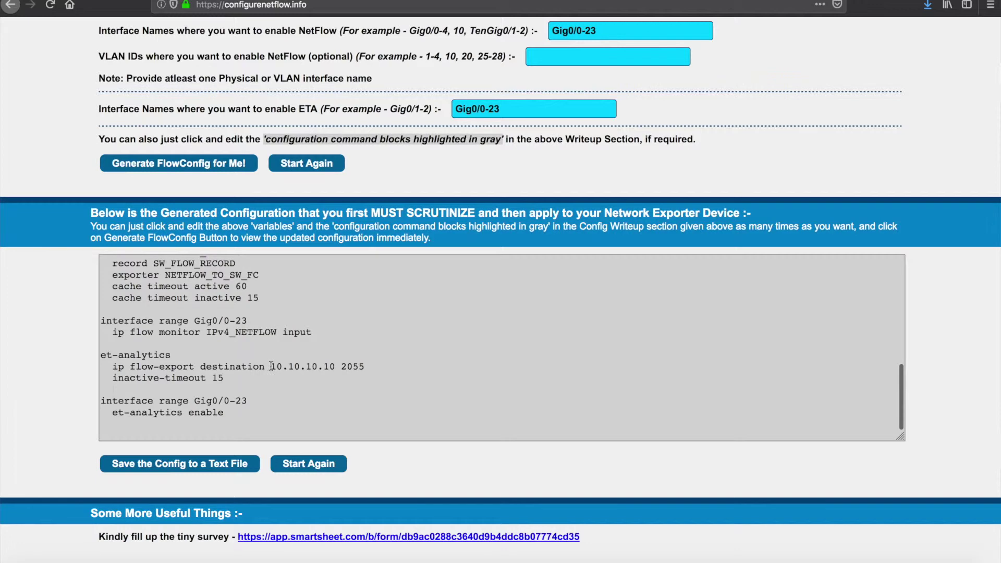
{"action": "scroll", "coordinate": [272, 369], "scroll_direction": "up", "scroll_amount": 4}
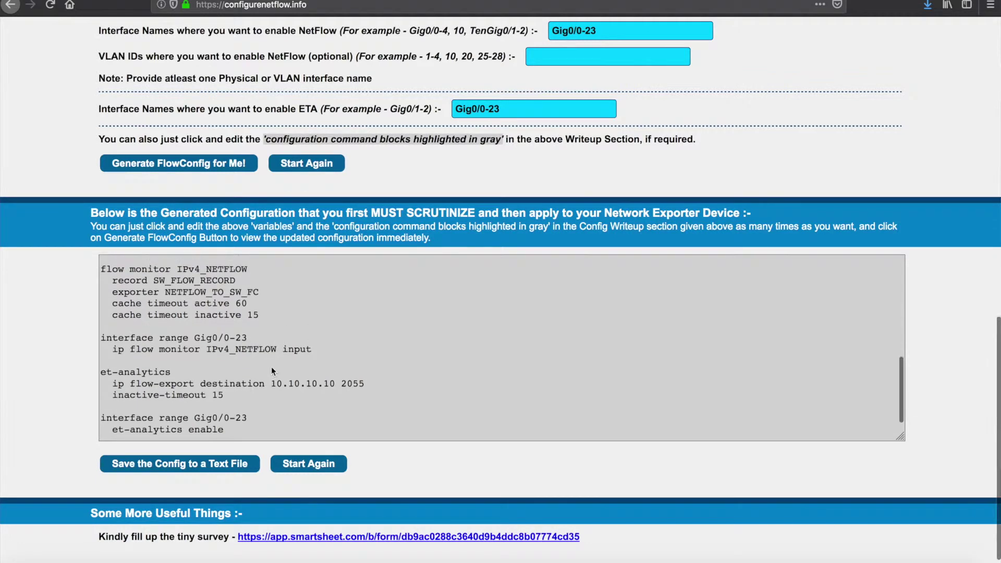
{"action": "scroll", "coordinate": [271, 367], "scroll_direction": "up", "scroll_amount": 5}
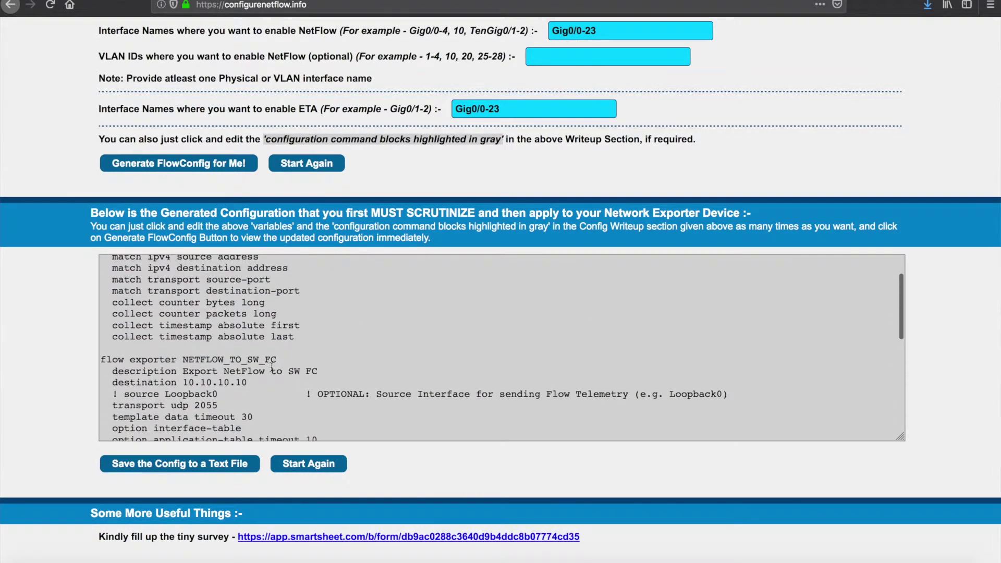
{"action": "scroll", "coordinate": [361, 152], "scroll_direction": "up", "scroll_amount": 5}
{"action": "scroll", "coordinate": [361, 152], "scroll_direction": "up", "scroll_amount": 3}
{"action": "scroll", "coordinate": [257, 76], "scroll_direction": "up", "scroll_amount": 5}
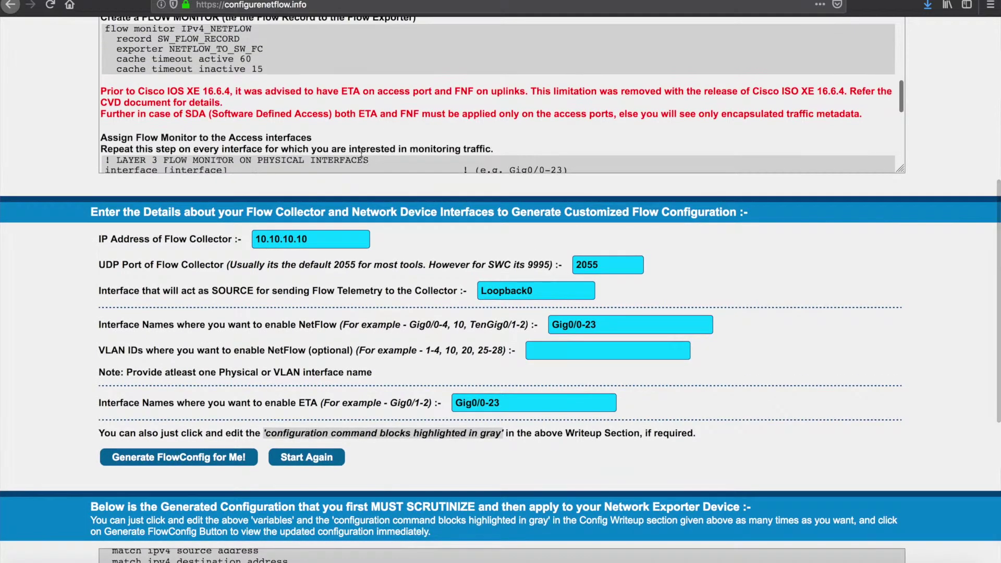
{"action": "scroll", "coordinate": [261, 144], "scroll_direction": "down", "scroll_amount": 1}
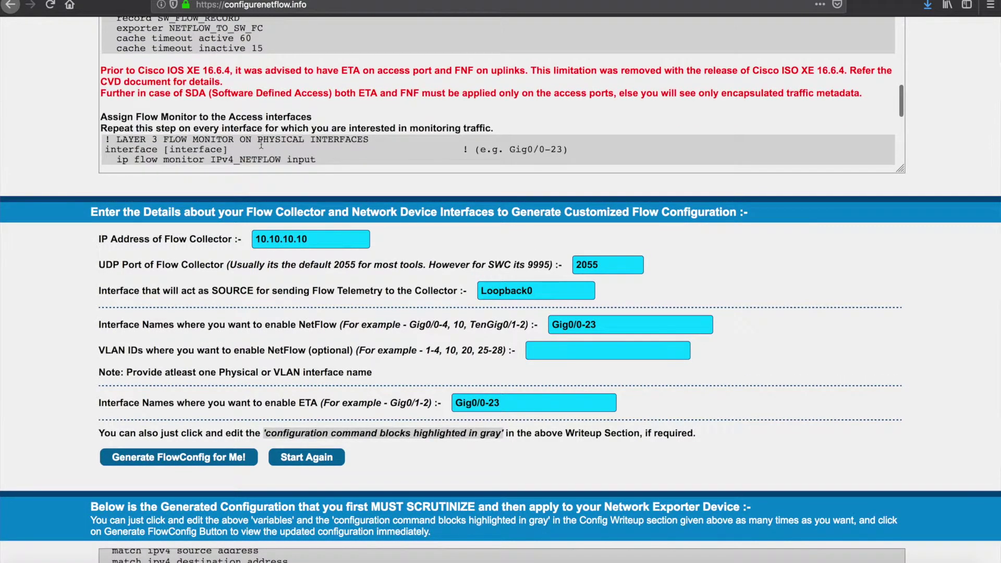
{"action": "left_click_drag", "start_coordinate": [228, 139], "coordinate": [163, 140]}
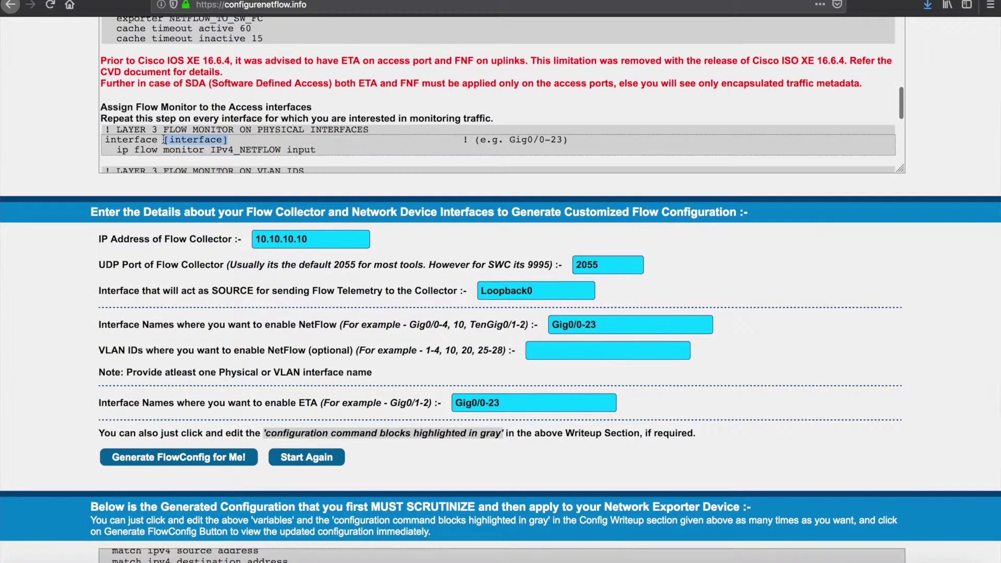
{"action": "scroll", "coordinate": [200, 348], "scroll_direction": "down", "scroll_amount": 3}
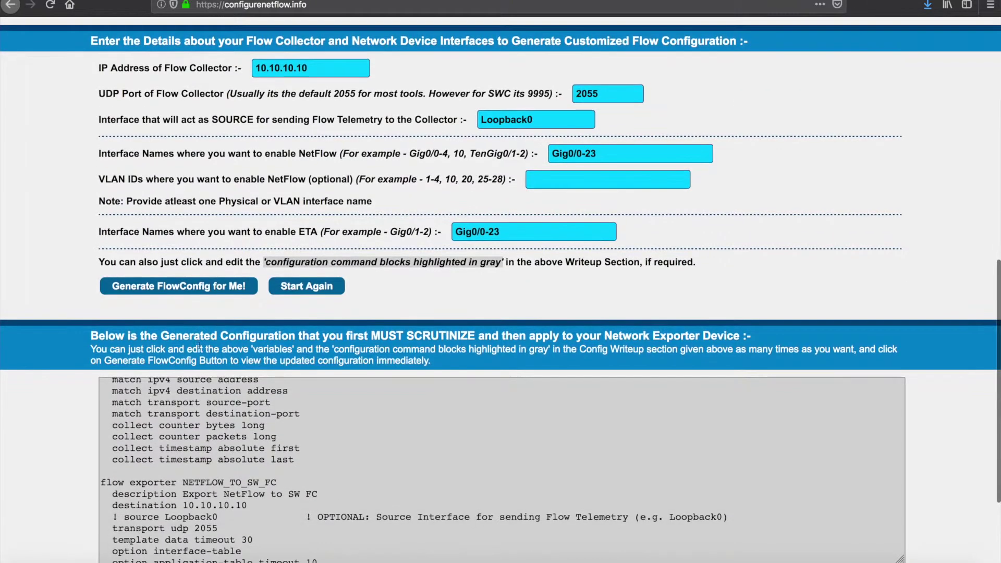
{"action": "scroll", "coordinate": [348, 449], "scroll_direction": "down", "scroll_amount": 8}
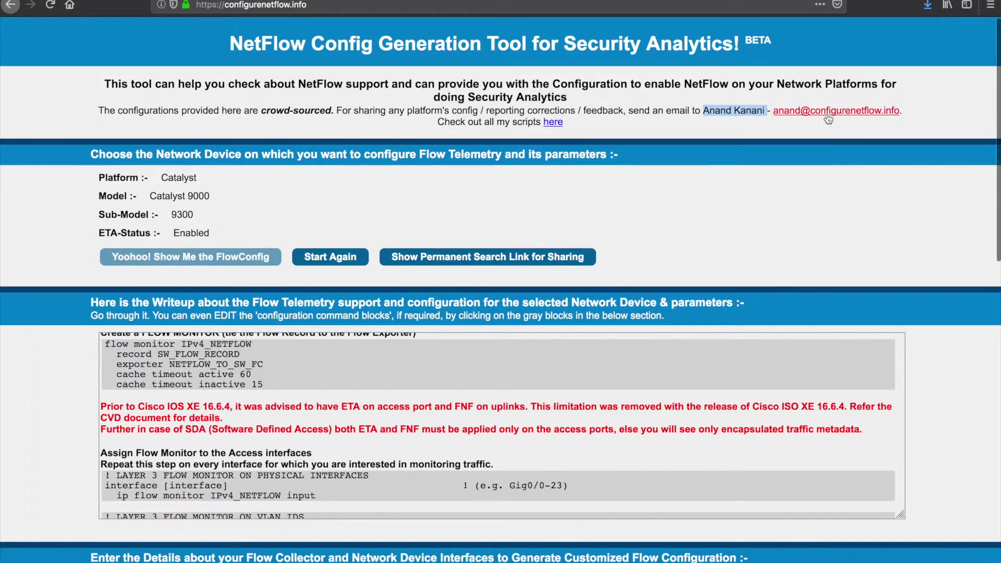
Clear the stray text highlight at the top of the page
{"action": "left_click", "coordinate": [655, 120]}
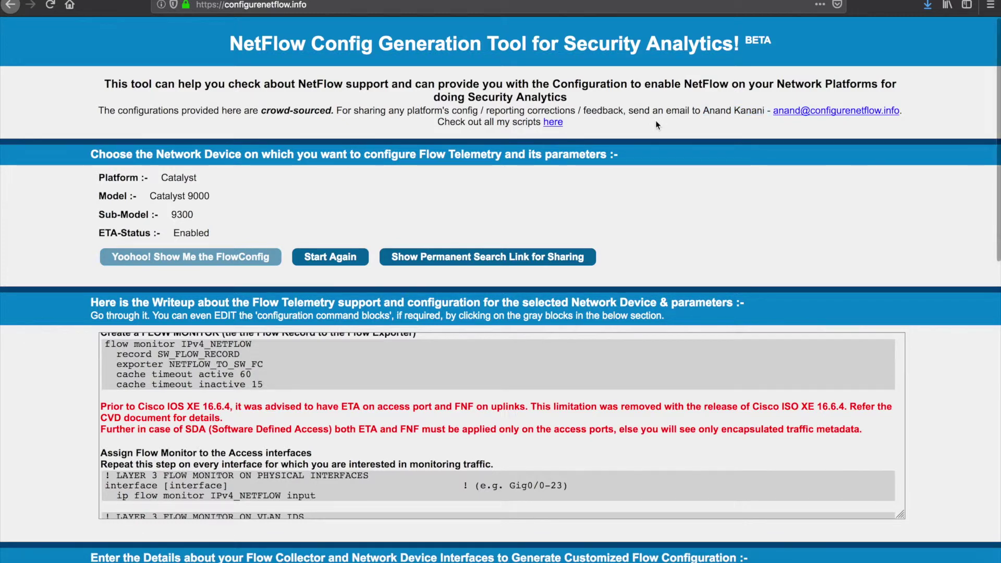